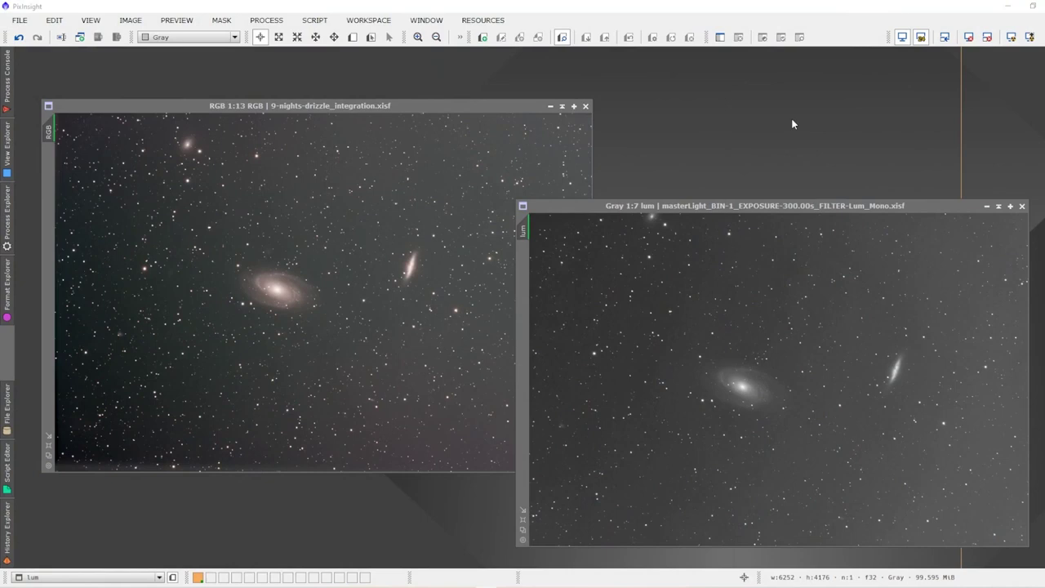
click(425, 106)
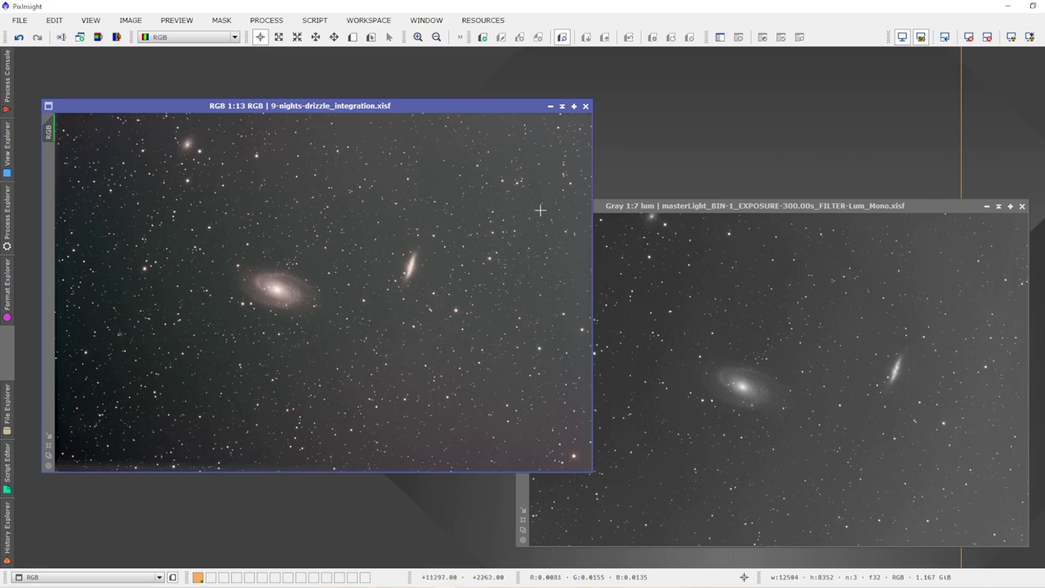
click(671, 210)
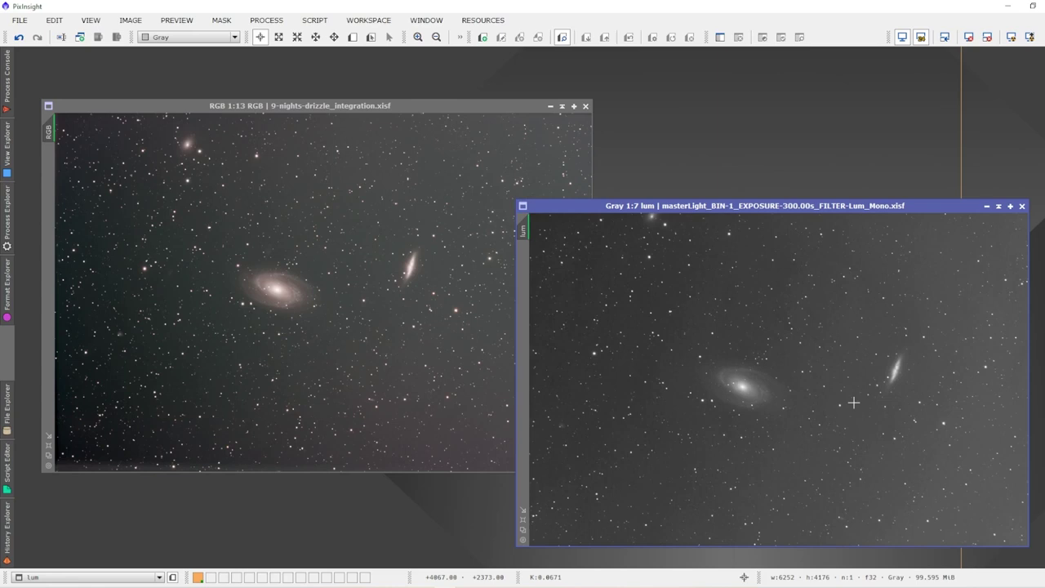
click(297, 110)
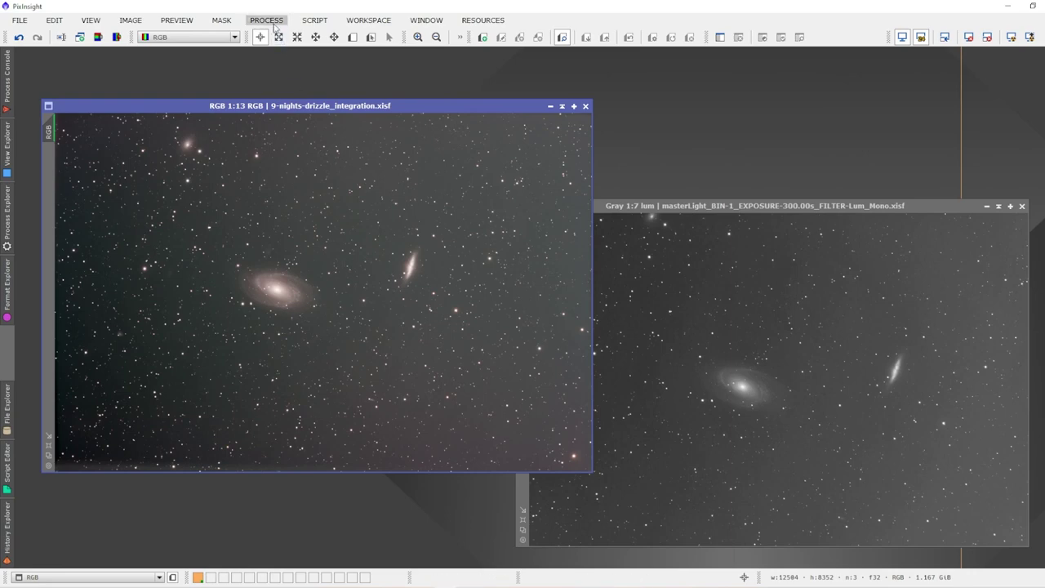
- Open DynamicAlignment, choose the RGB integration as source and the luminance master as target
click(273, 23)
mouse_move(363, 15)
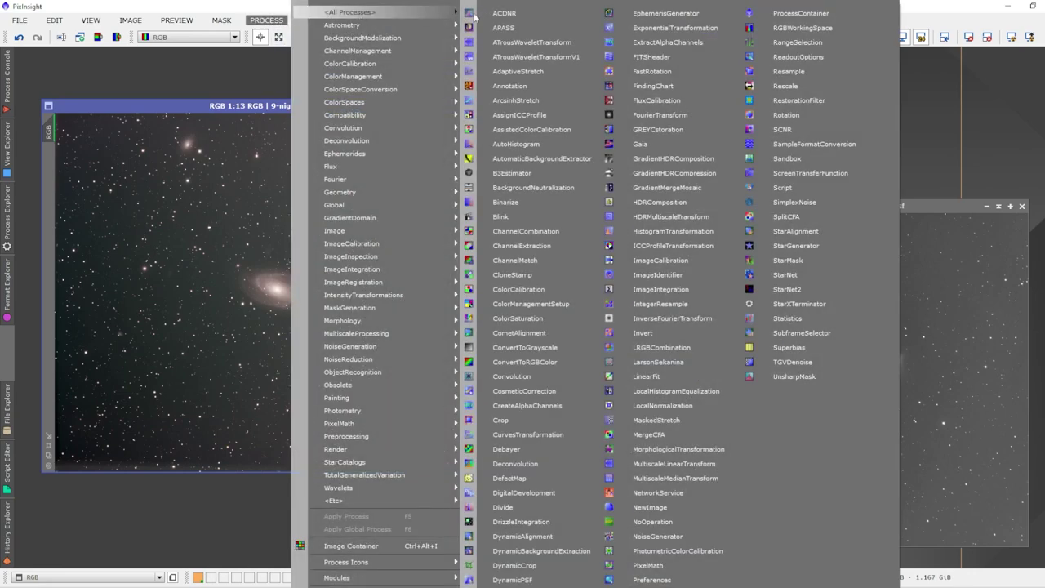
click(525, 537)
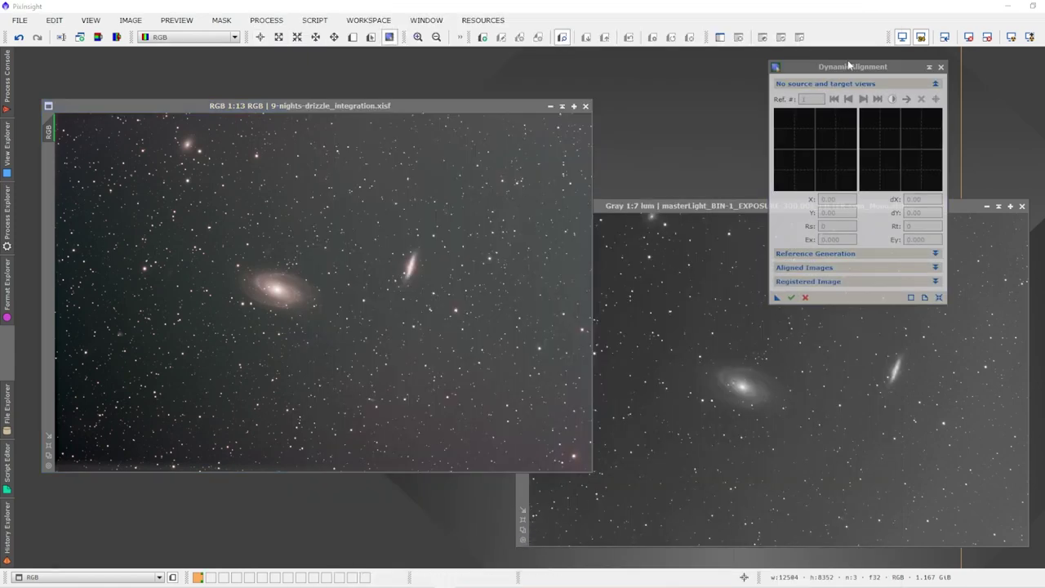
drag(858, 70, 824, 72)
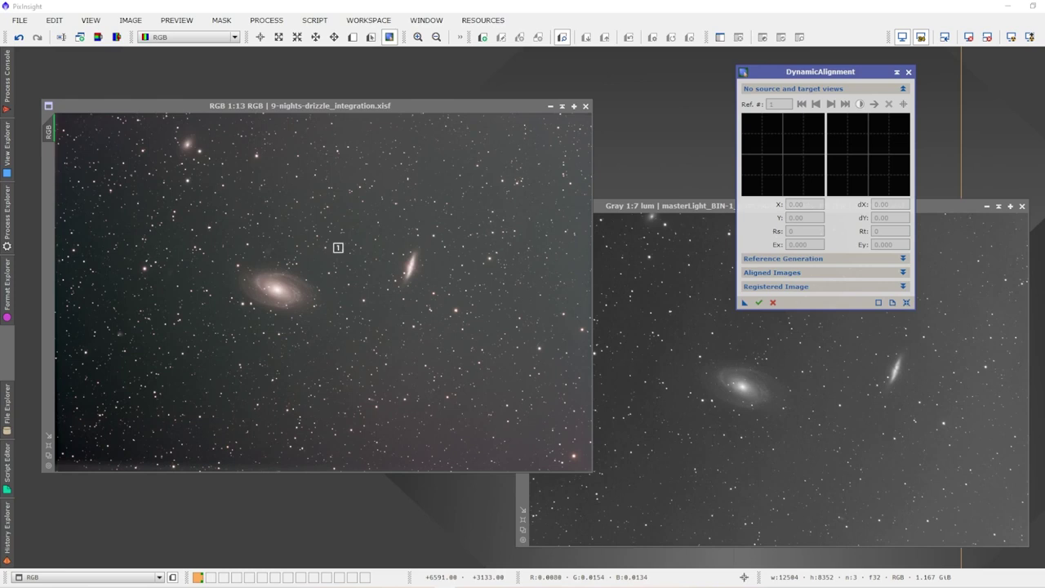
click(338, 247)
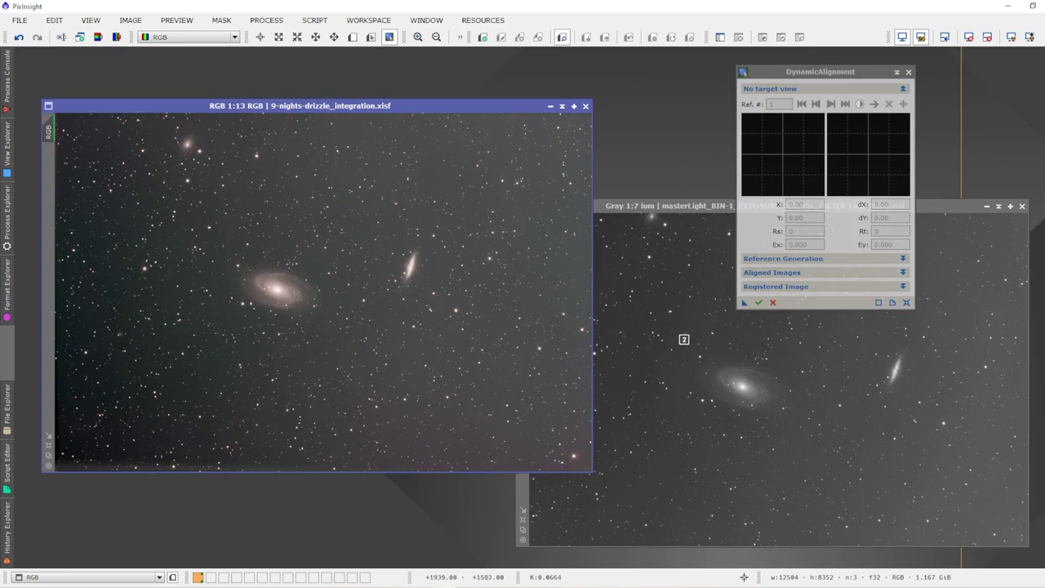
click(684, 340)
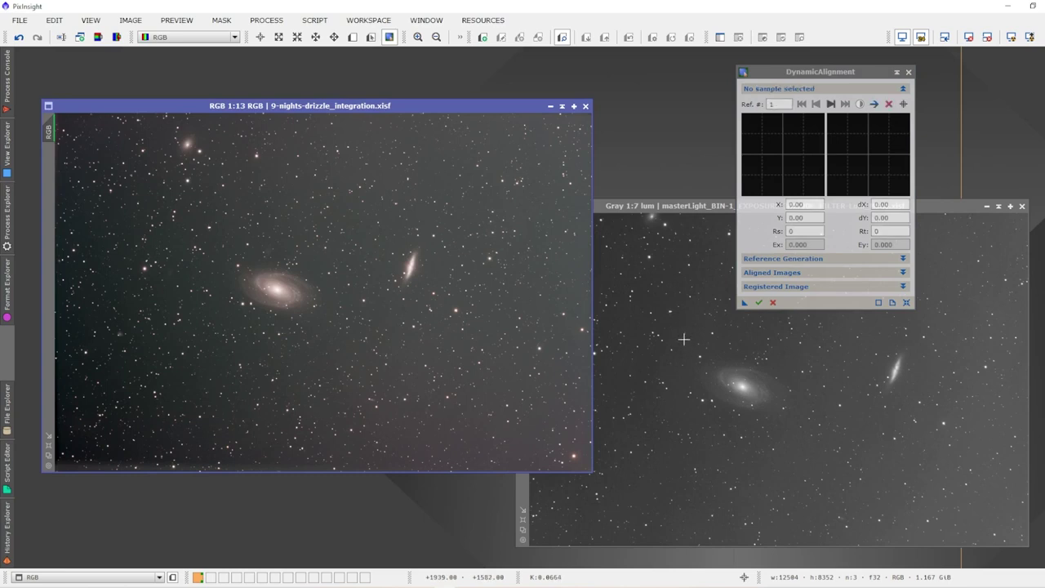
- Add the first sample on a star right of the galaxy in RGB and mark its match in the luminance master
click(364, 300)
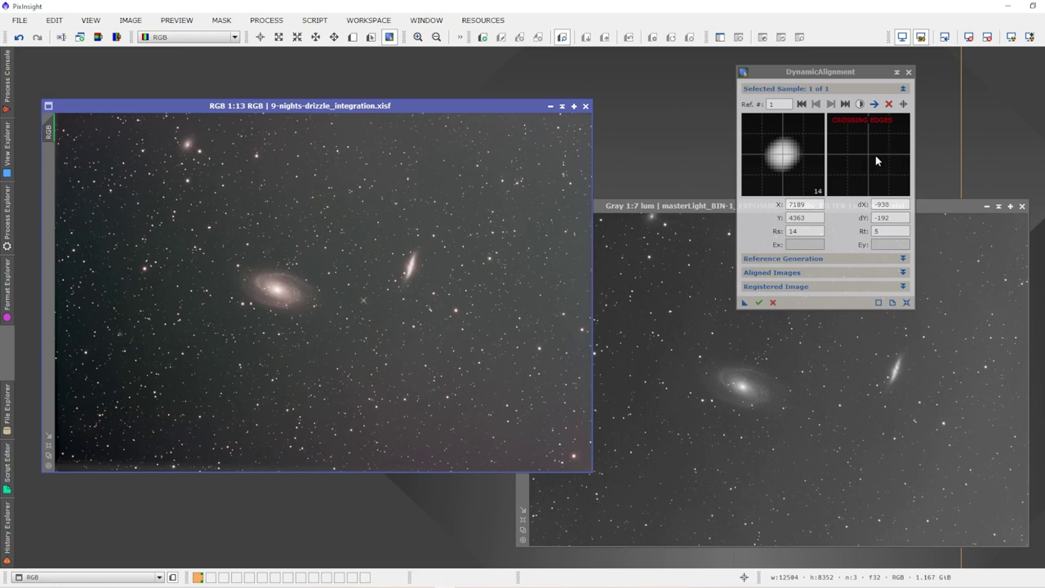
click(712, 208)
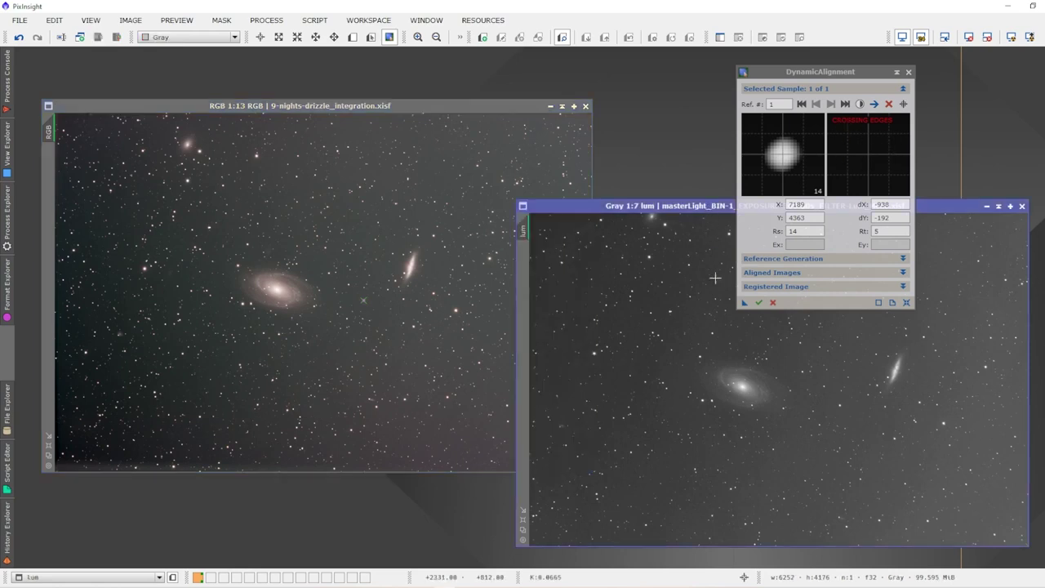
scroll(813, 329, down, 2)
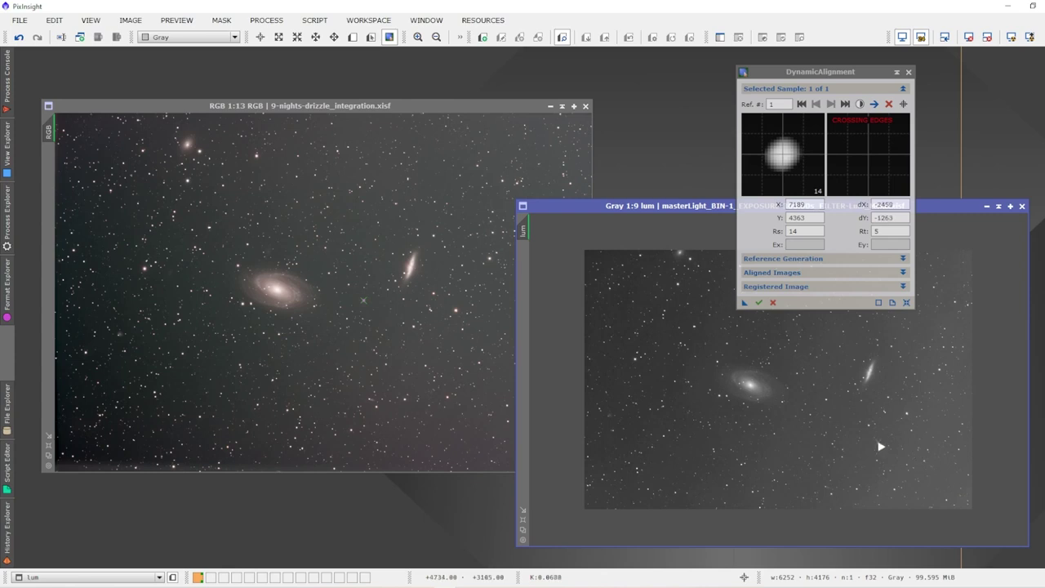
click(828, 400)
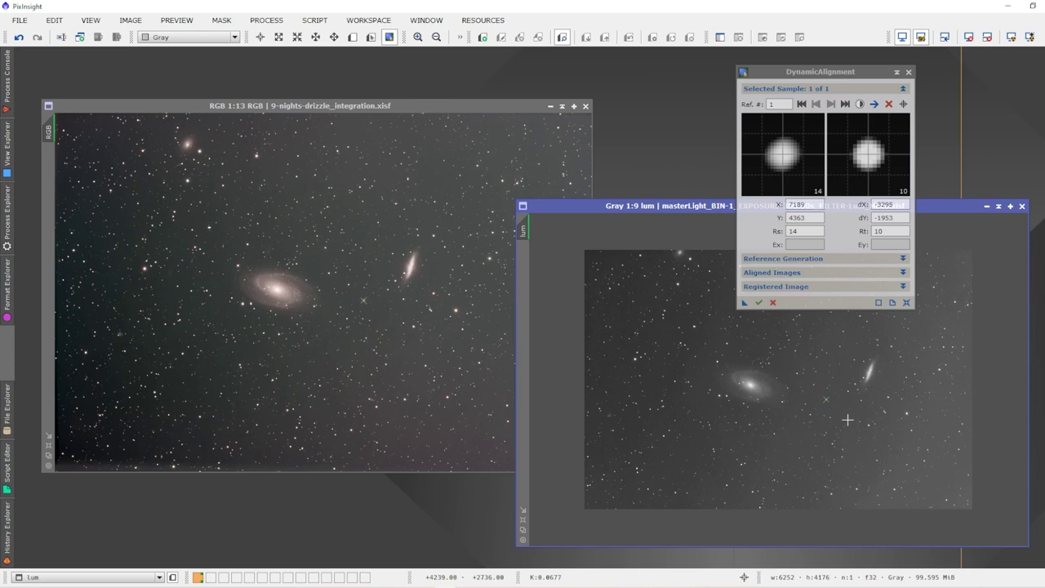
scroll(847, 415, up, 3)
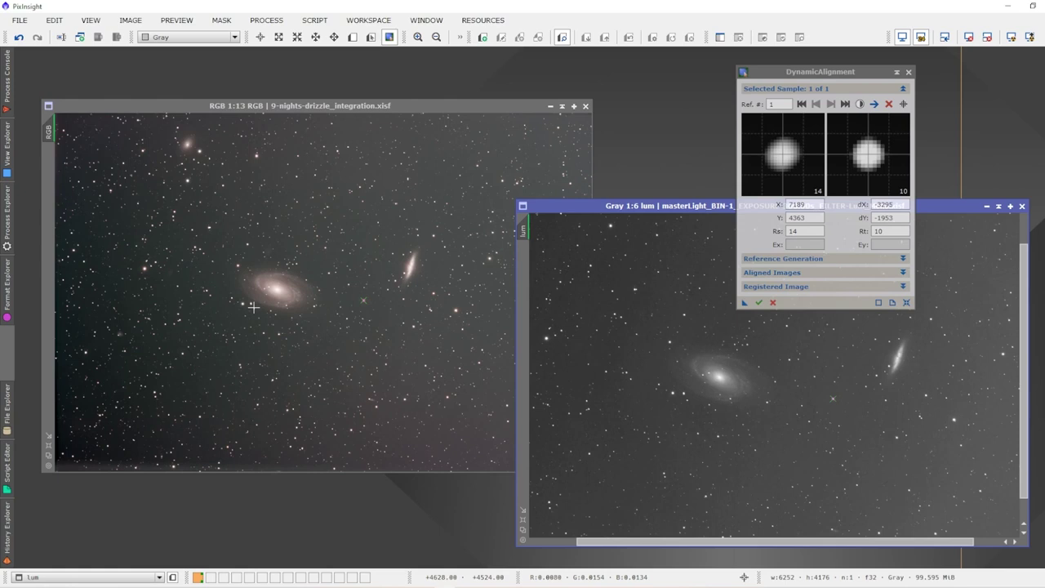
- Add a second sample on a star left of the galaxy and mark the same star in the luminance master
click(253, 306)
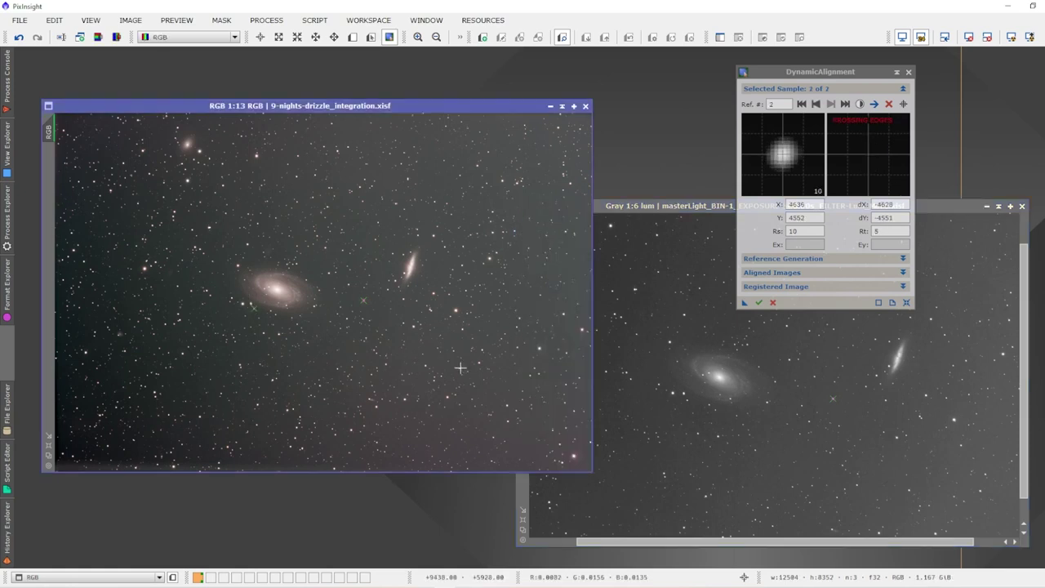
click(656, 208)
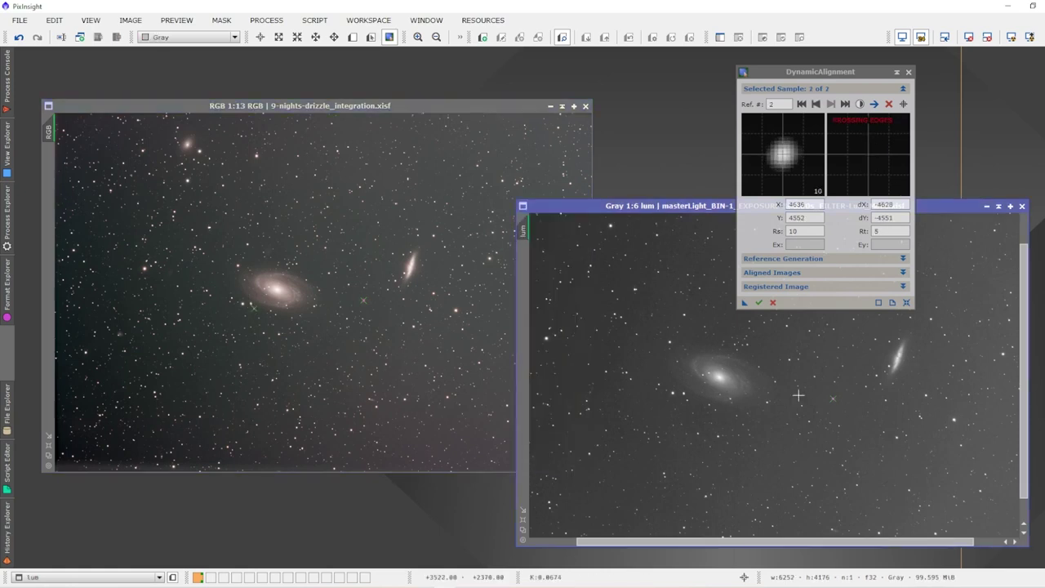
scroll(799, 395, down, 2)
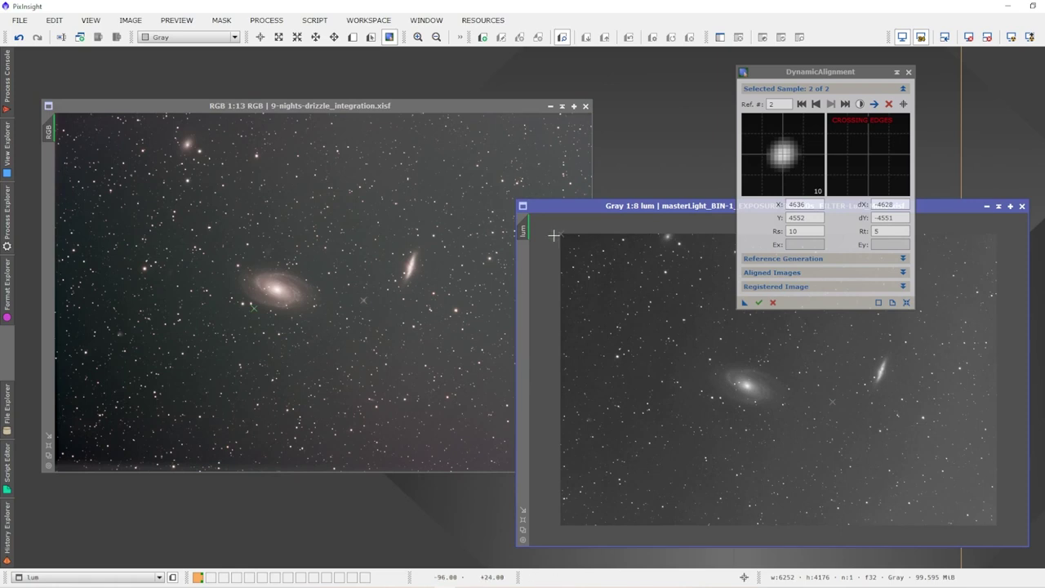
scroll(555, 235, up, 2)
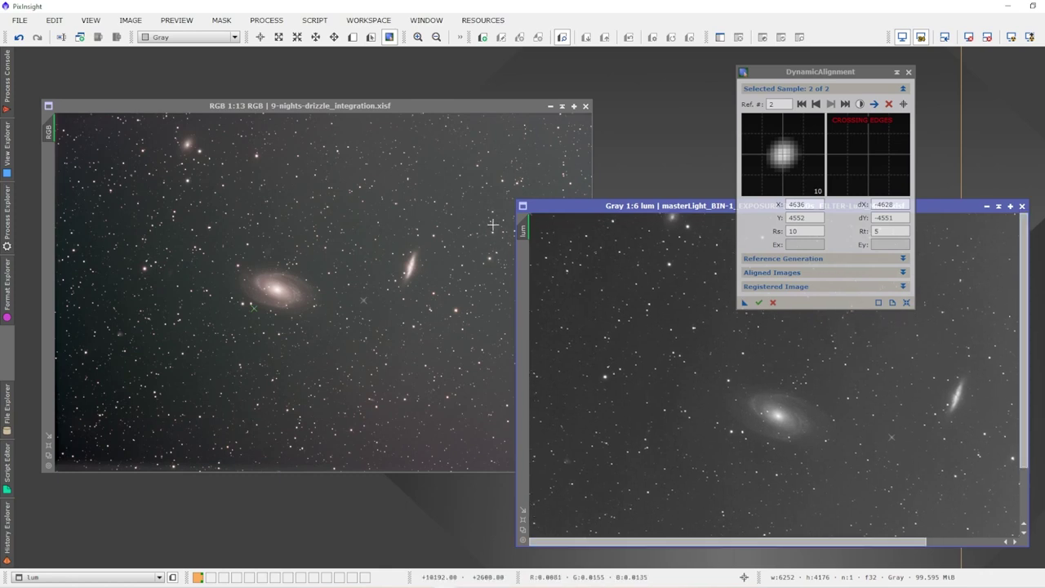
scroll(717, 431, down, 1)
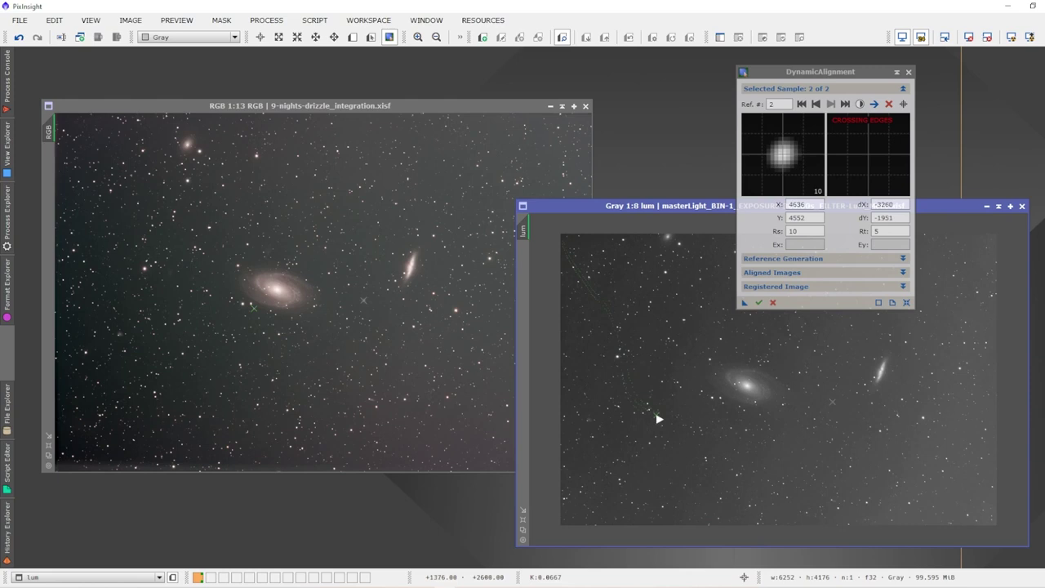
click(723, 403)
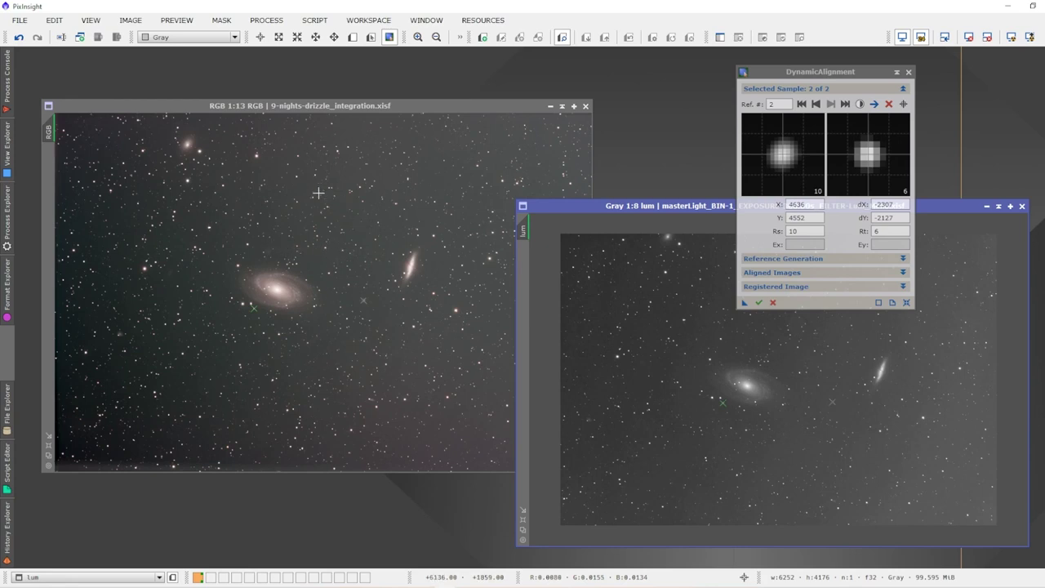
- Add a third star sample on the RGB integration
drag(781, 76, 879, 75)
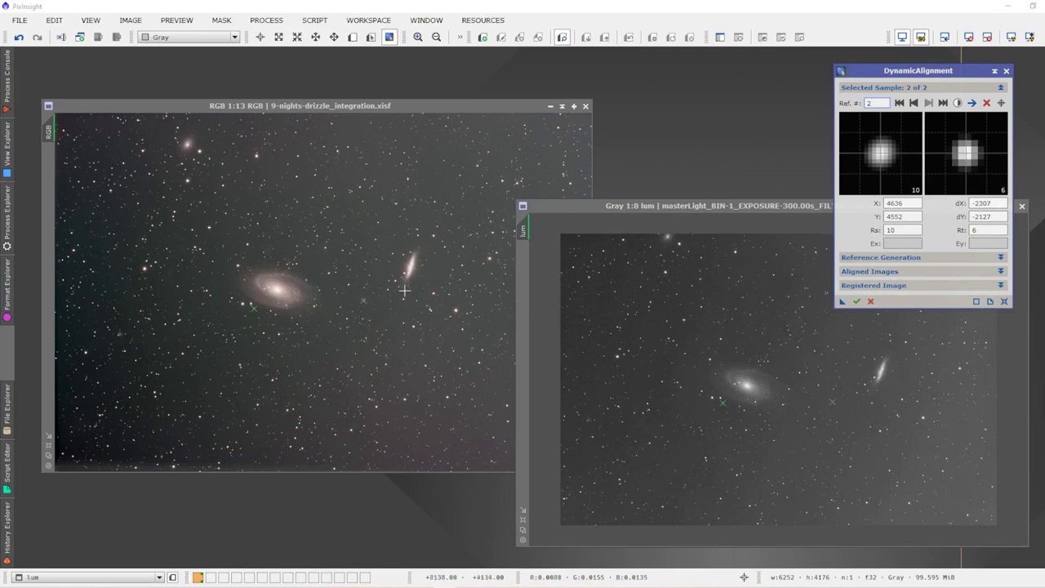
click(325, 247)
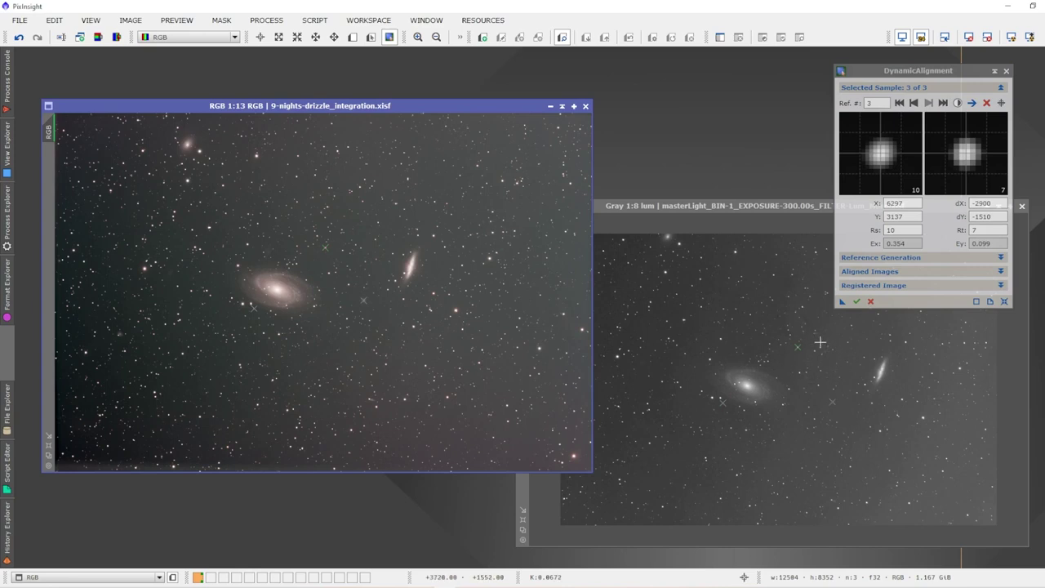
scroll(820, 343, up, 5)
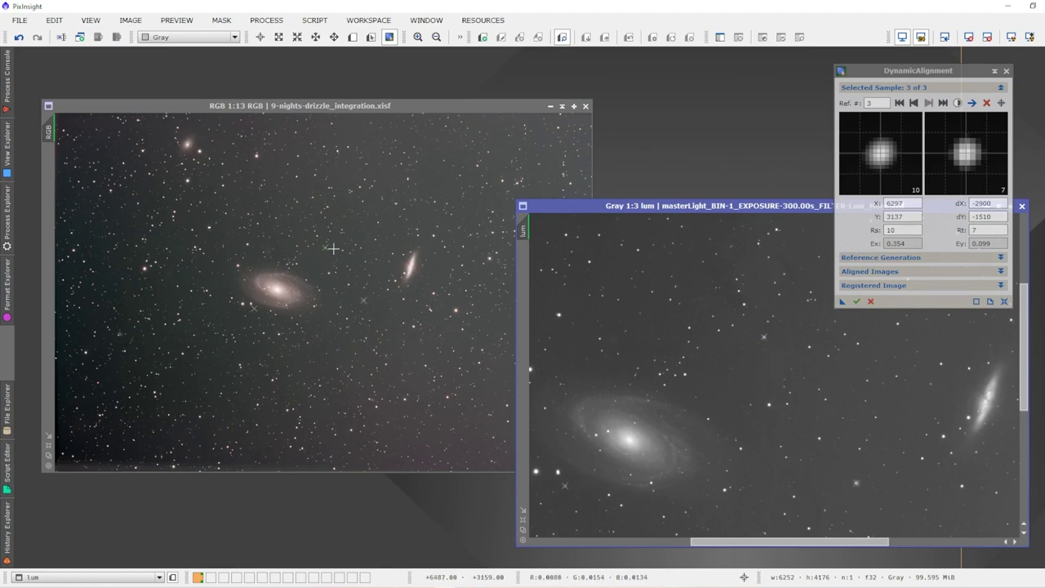
scroll(759, 348, down, 5)
scroll(758, 349, up, 1)
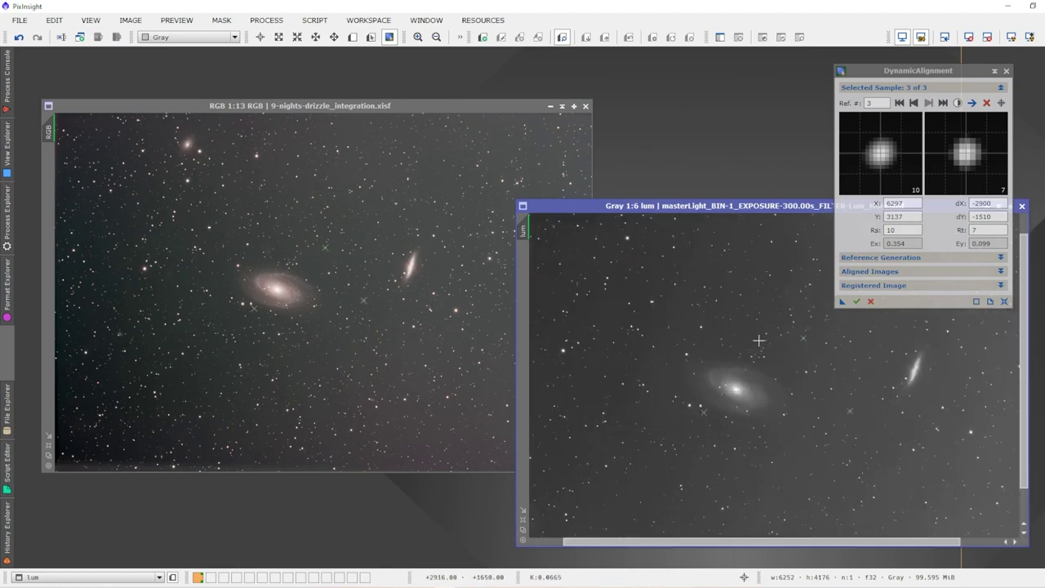
scroll(759, 340, down, 1)
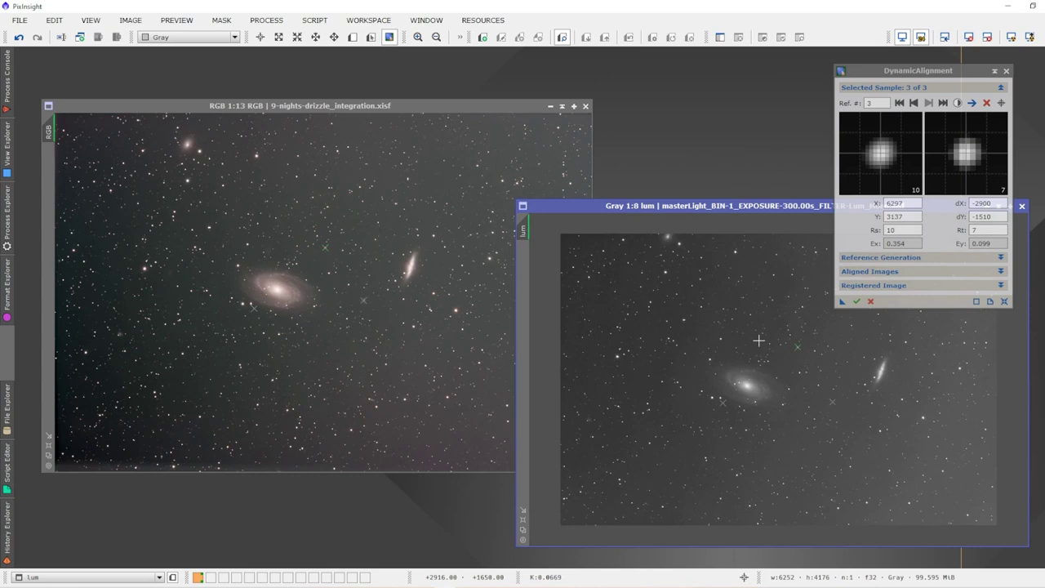
- Add star samples four through eight on the RGB integration, reaching 8 of 8
click(178, 285)
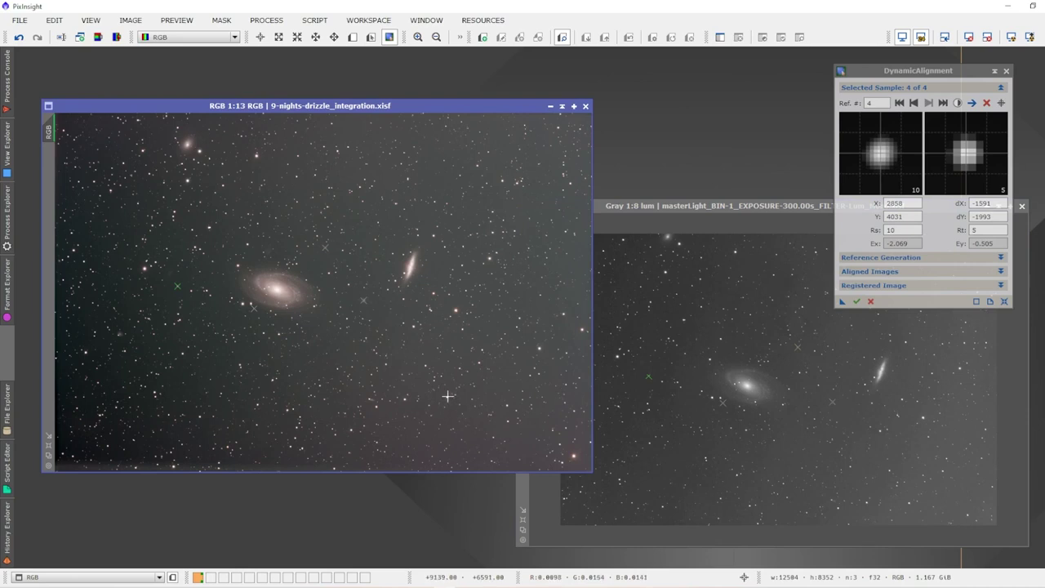
click(448, 397)
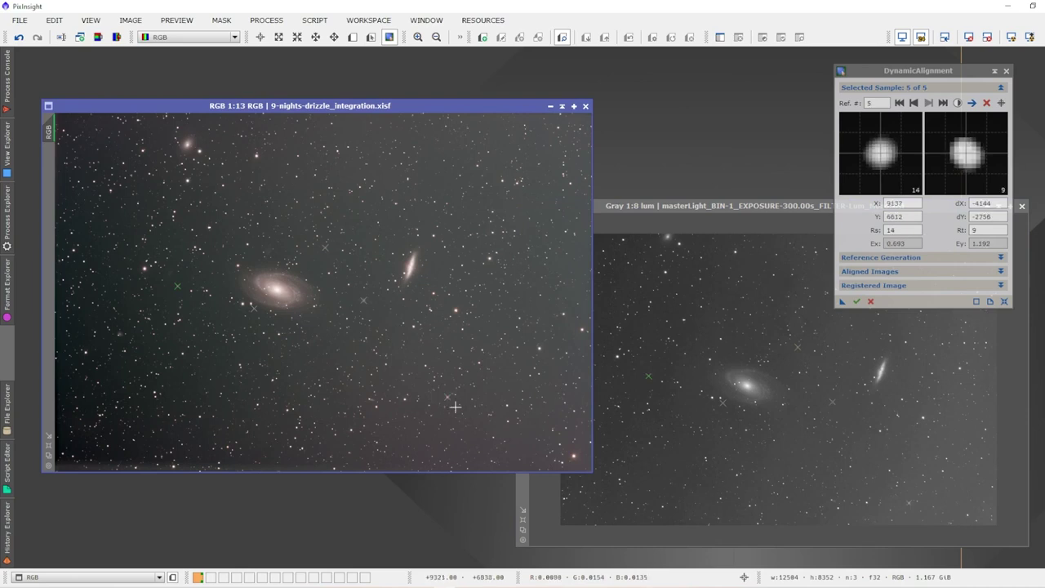
click(479, 166)
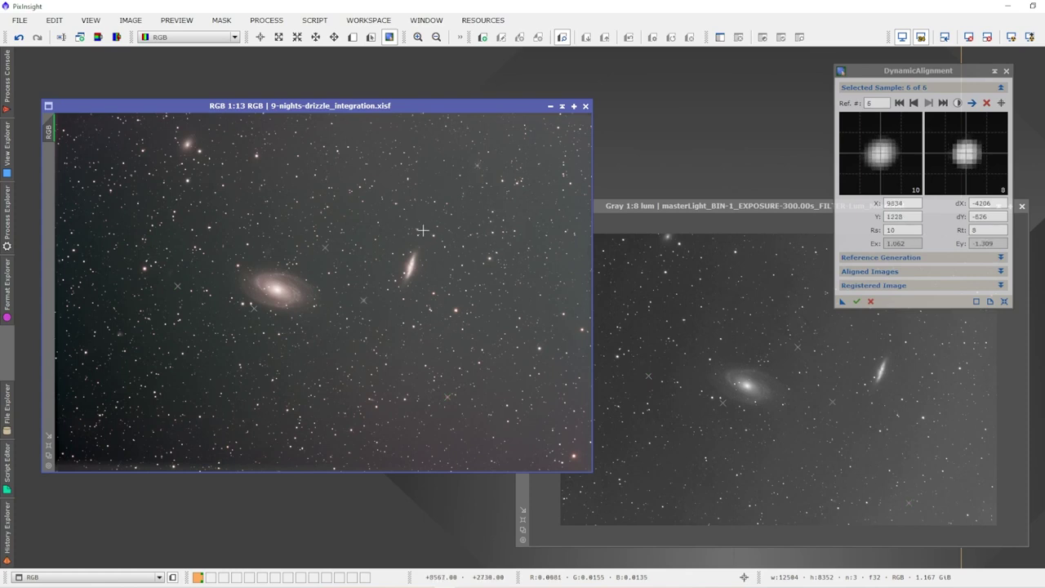
click(111, 190)
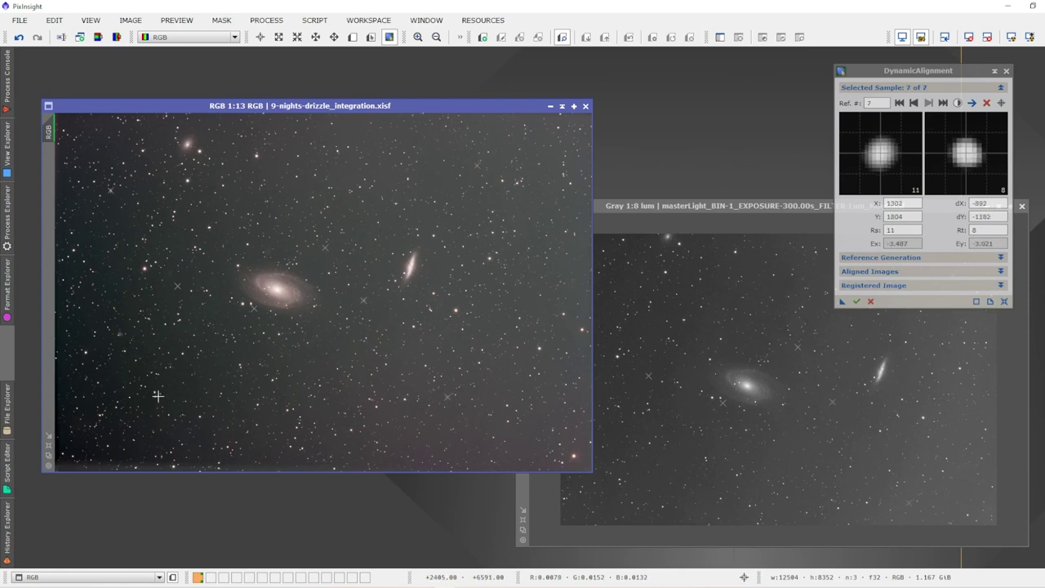
click(155, 396)
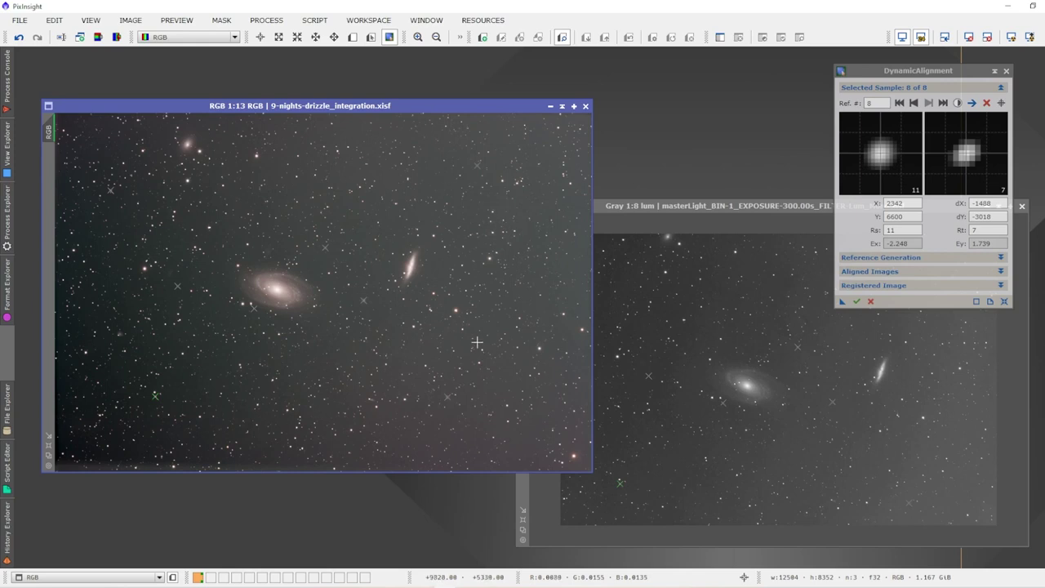
click(643, 209)
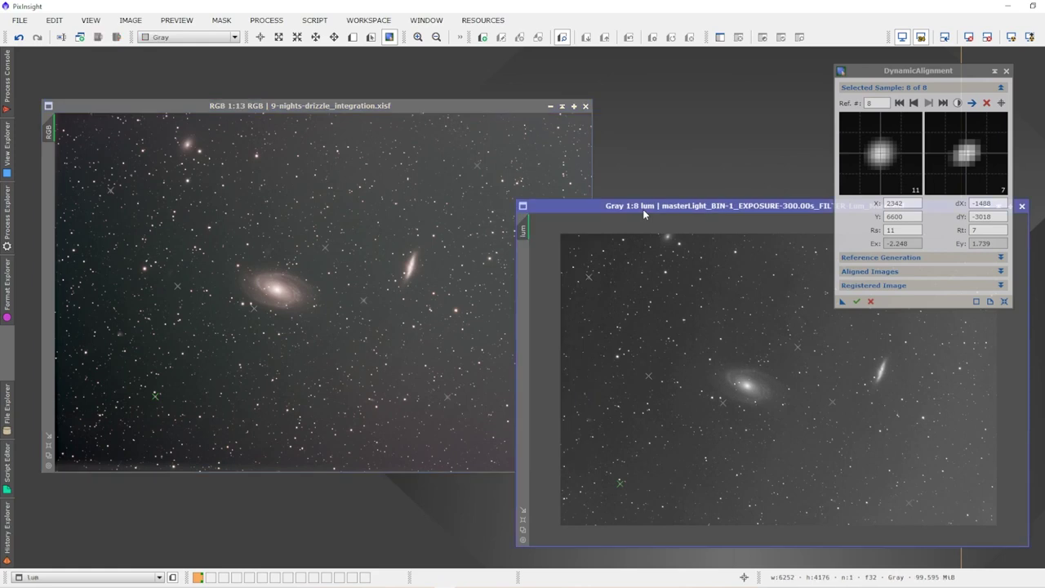
- Execute DynamicAlignment to create lum_registered and auto-stretch it with STF
click(858, 302)
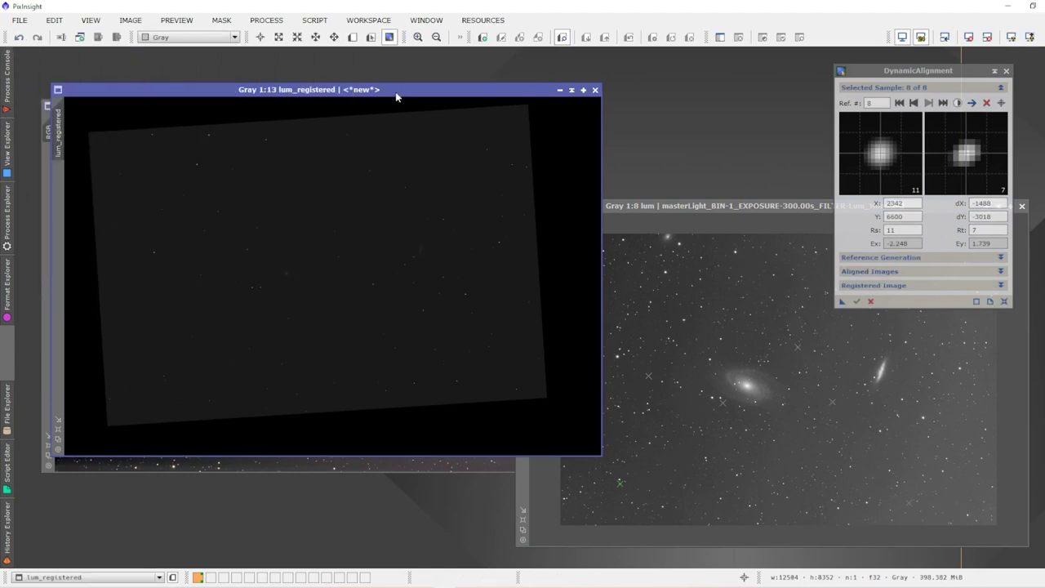
drag(397, 96, 593, 88)
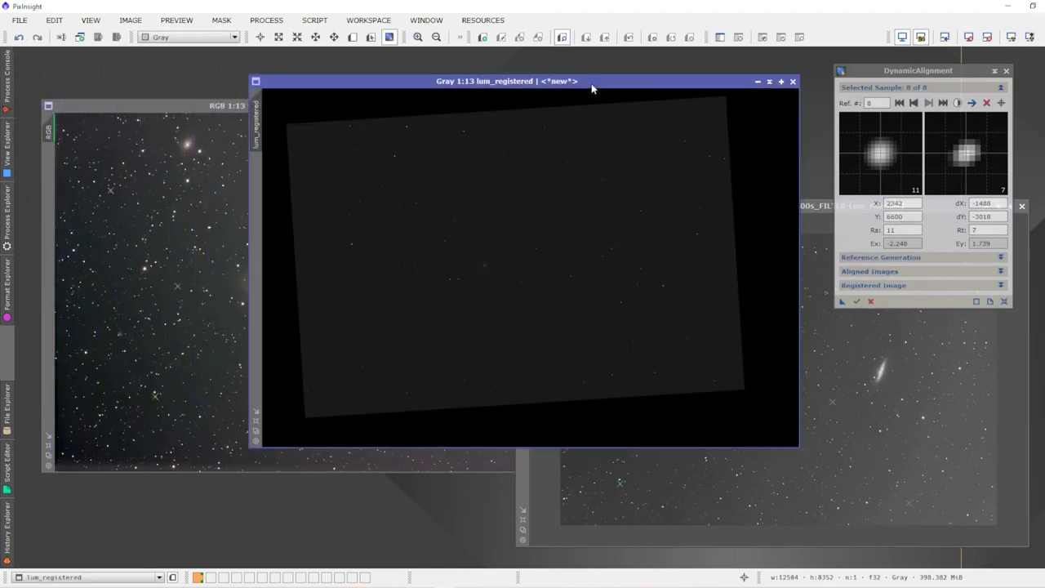
key(ctrl+a)
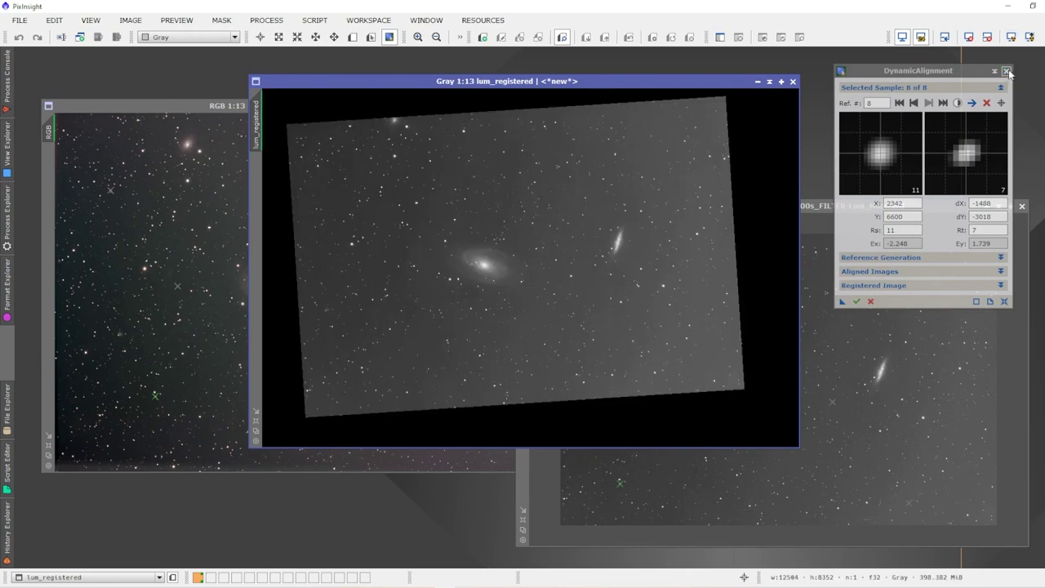
click(181, 117)
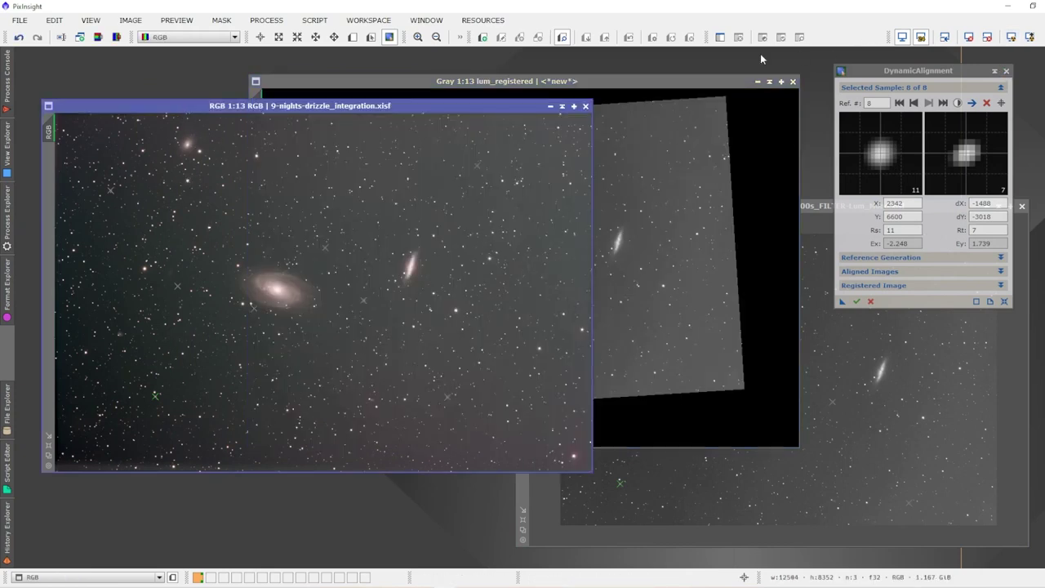
- Close DynamicAlignment, confirming Yes, and minimise the original luminance master
click(1007, 72)
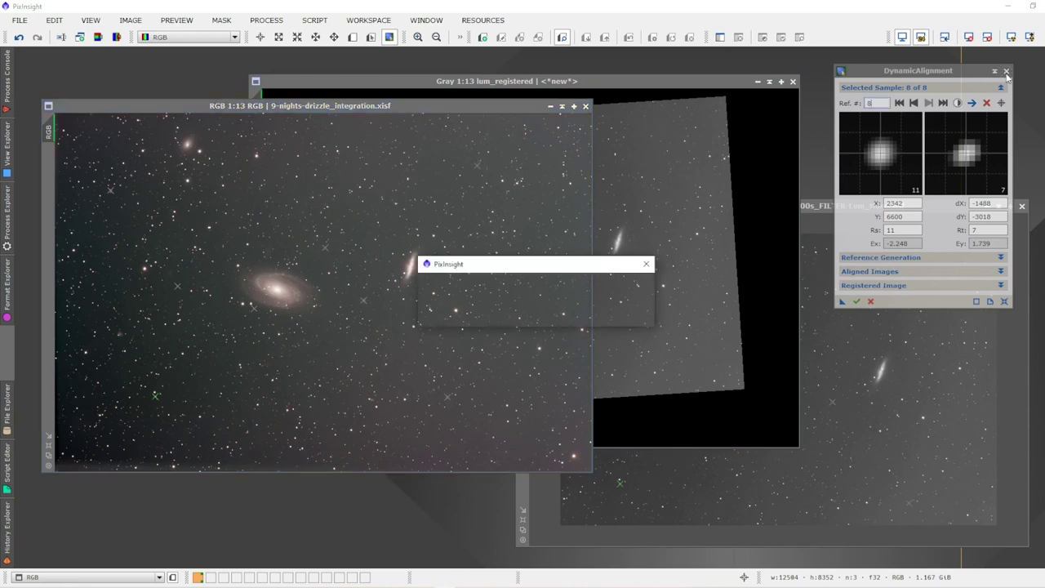
click(504, 314)
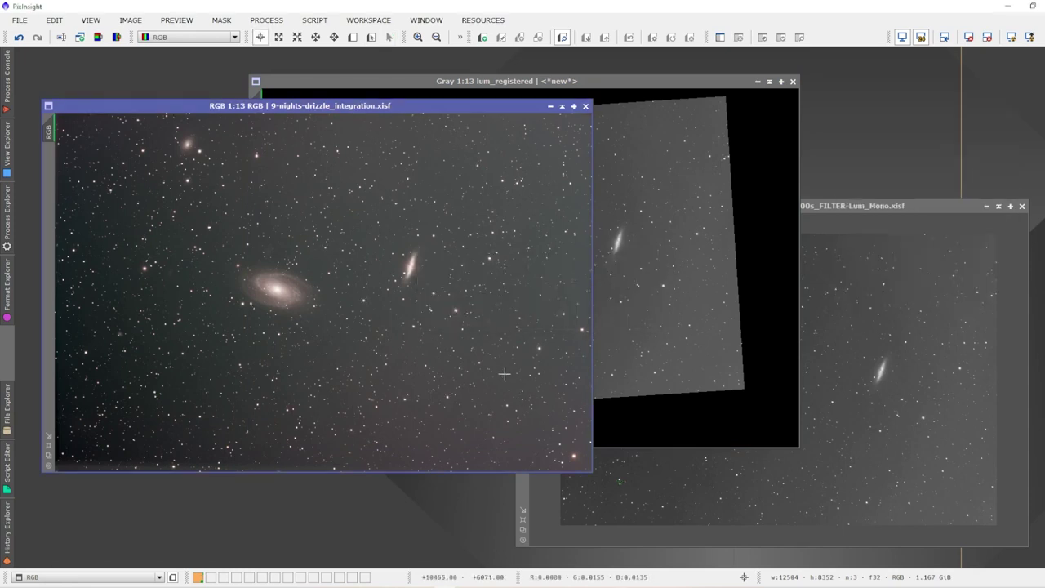
click(986, 206)
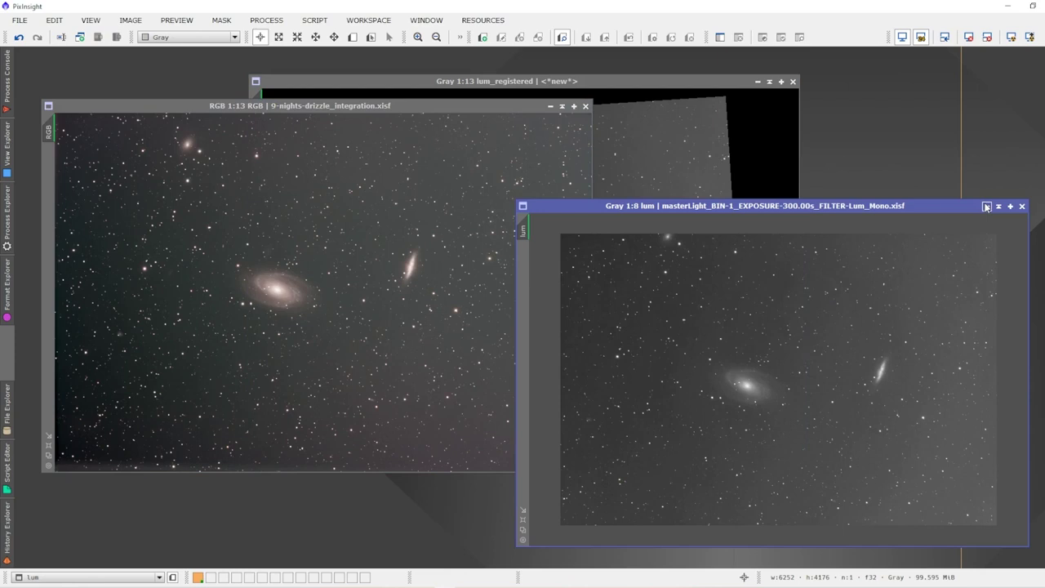
click(986, 205)
drag(889, 285, 919, 63)
drag(623, 81, 392, 114)
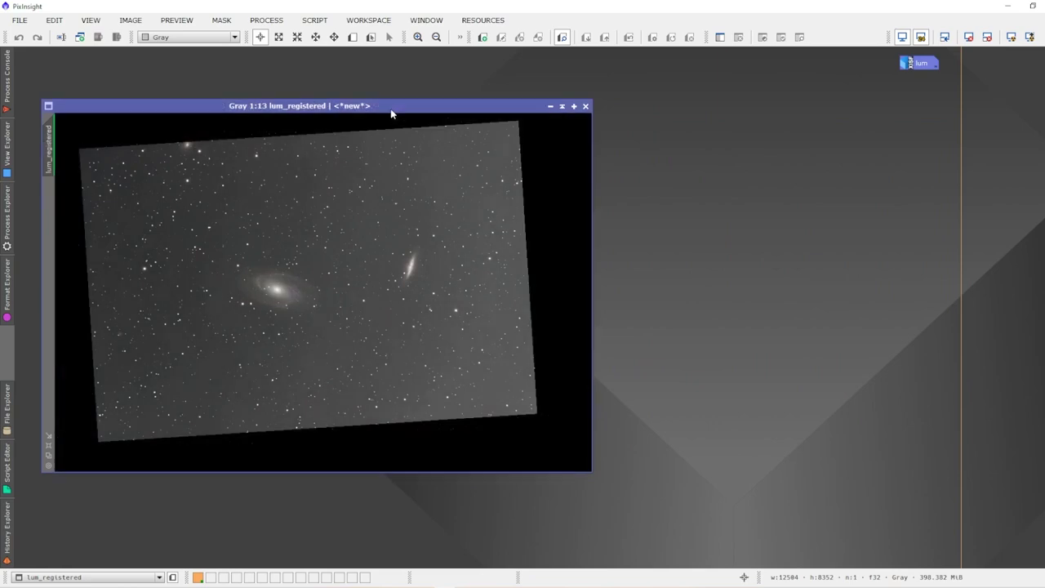
- Place lum_registered to the right of the RGB integration and zoom in to compare them
click(392, 113)
click(391, 114)
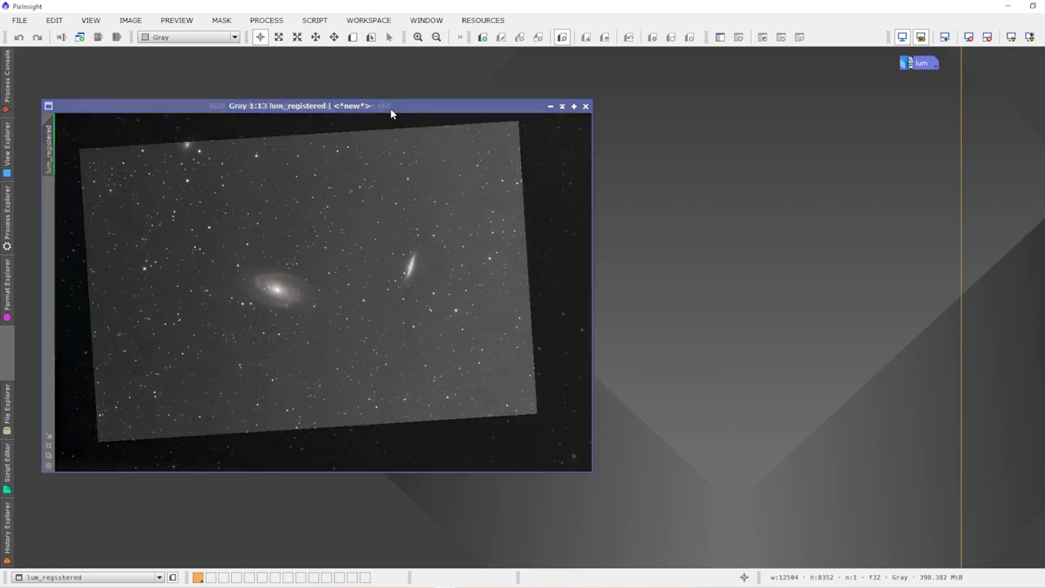
drag(392, 113, 776, 141)
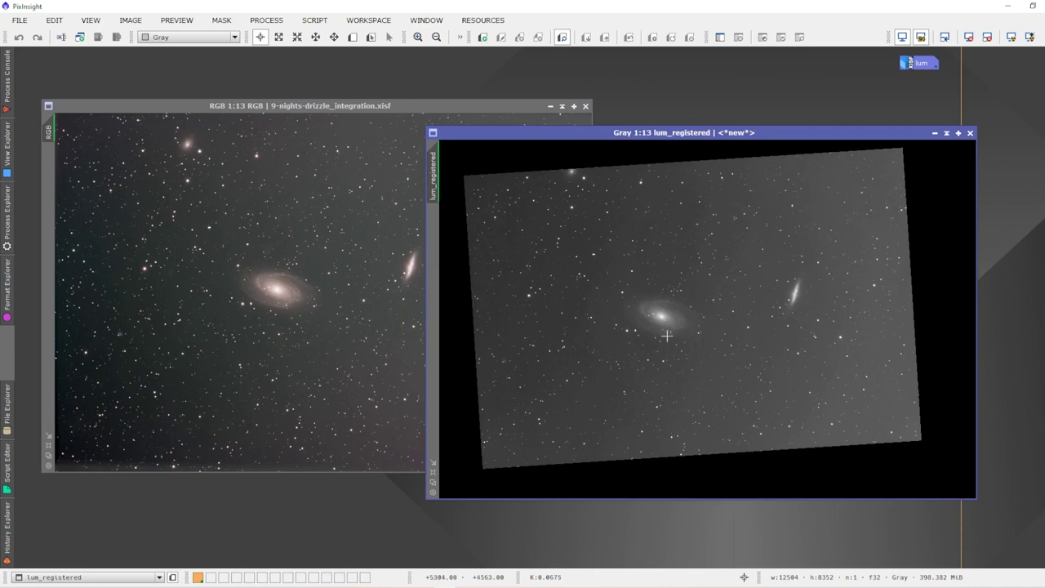
scroll(668, 329, up, 3)
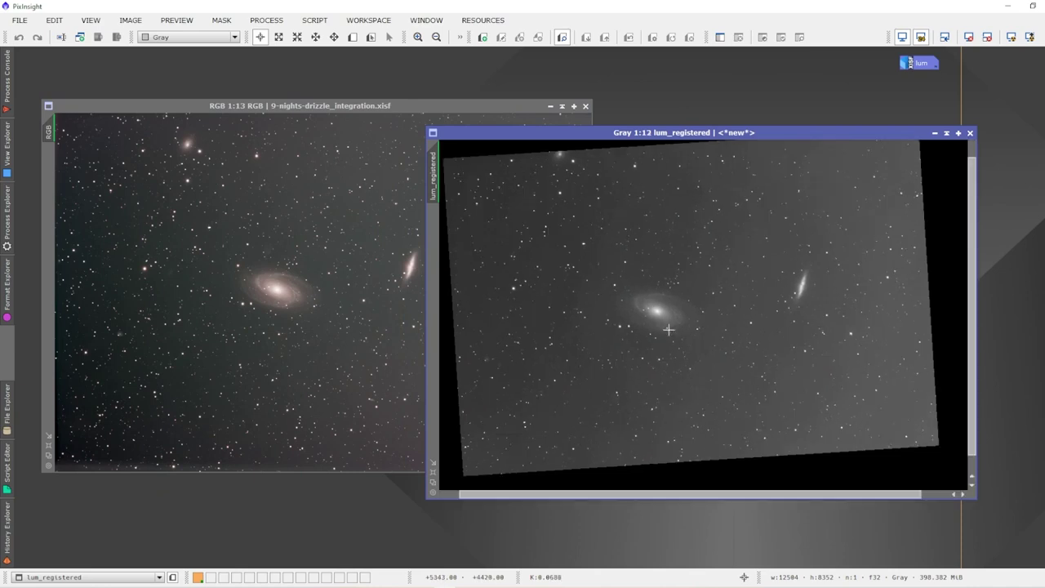
scroll(668, 329, up, 2)
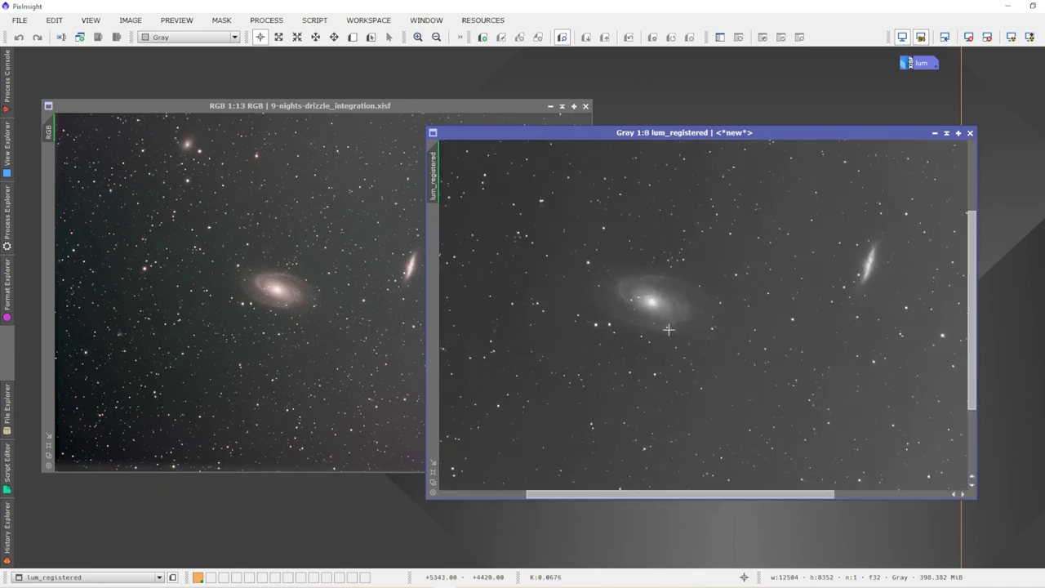
click(343, 111)
scroll(349, 261, up, 2)
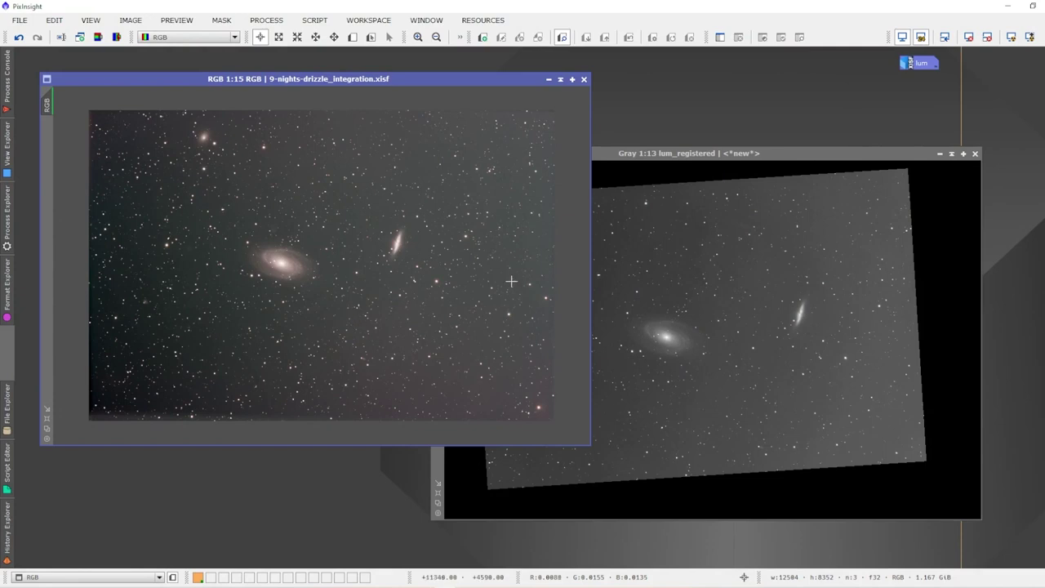
- Make lum_registered the active view so its tilted frame and black corners show
click(626, 153)
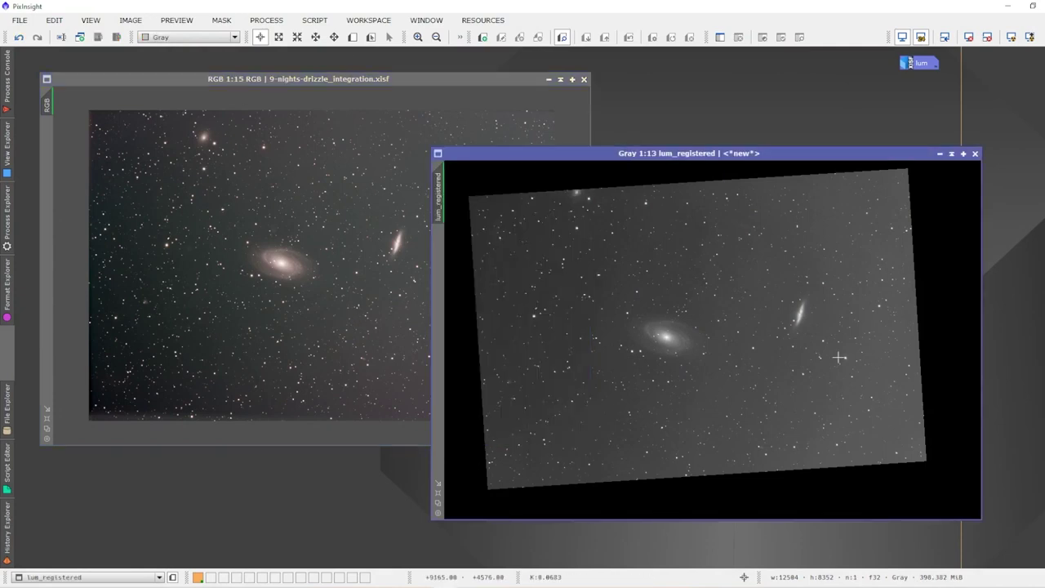